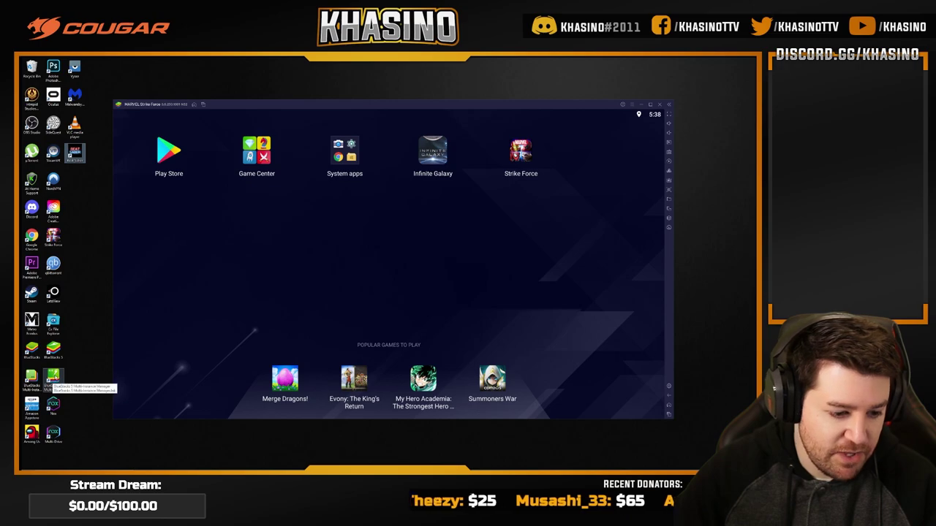
Search Windows for 'bluestacks' and launch the BlueStacks 5 Multi-Instance Manager.
{"action": "left_click", "coordinate": [58, 466]}
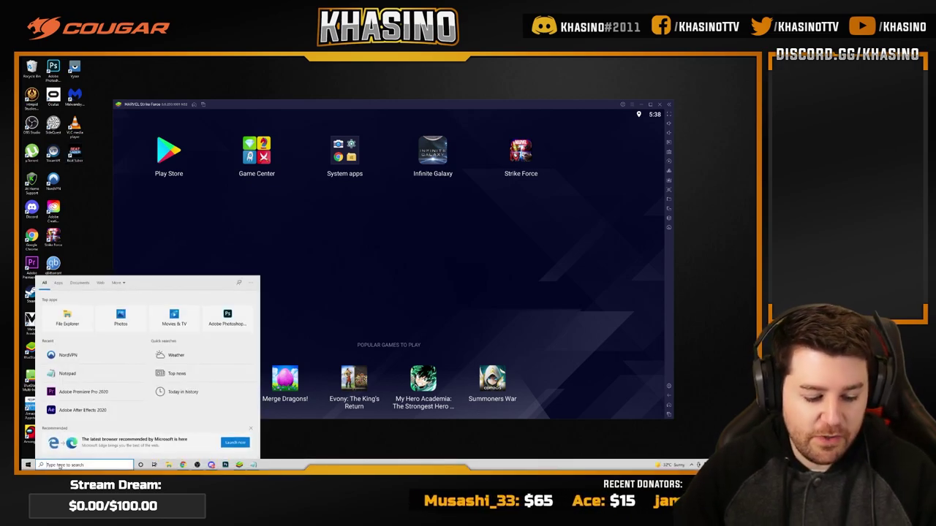
{"action": "type", "text": "bluestacks"}
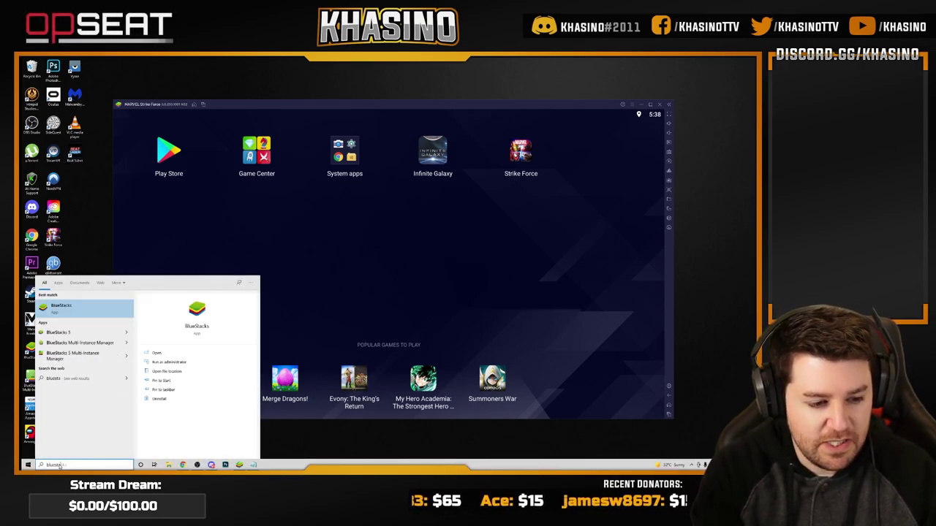
{"action": "left_click", "coordinate": [89, 348]}
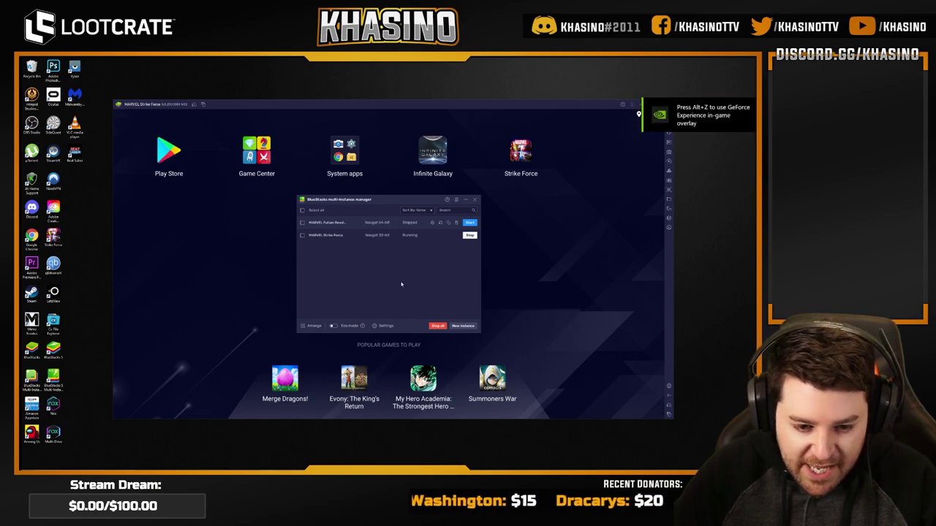
Begin a fresh (not cloned) instance running Android Nougat 64-bit.
{"action": "left_click", "coordinate": [463, 326]}
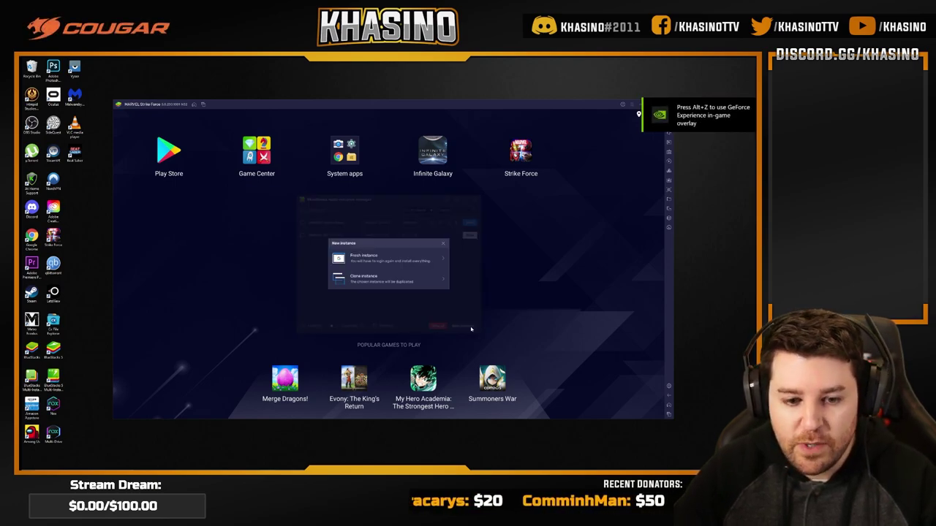
{"action": "left_click", "coordinate": [380, 259]}
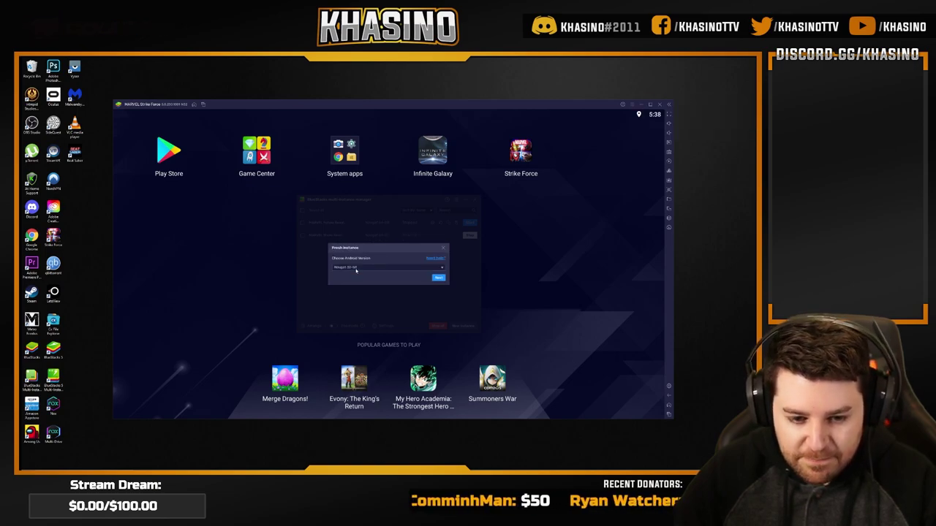
{"action": "left_click", "coordinate": [360, 268]}
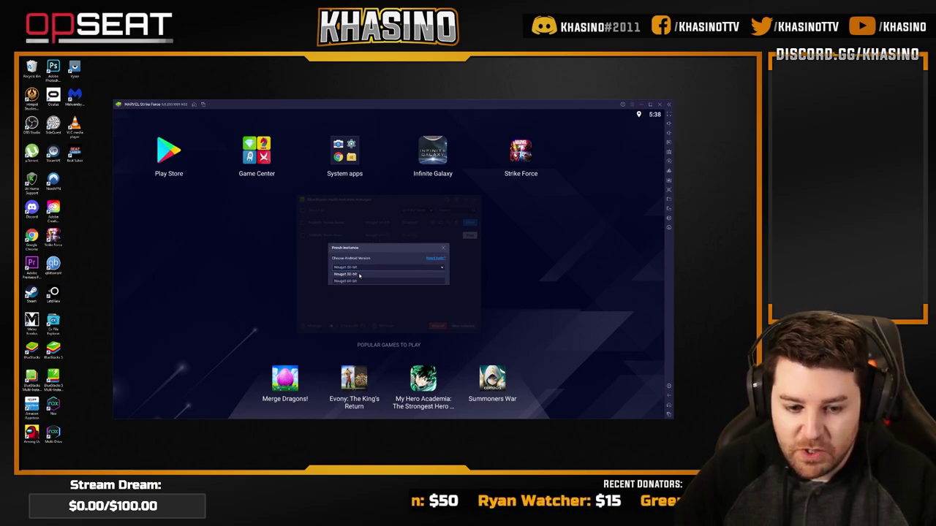
{"action": "left_click", "coordinate": [360, 281]}
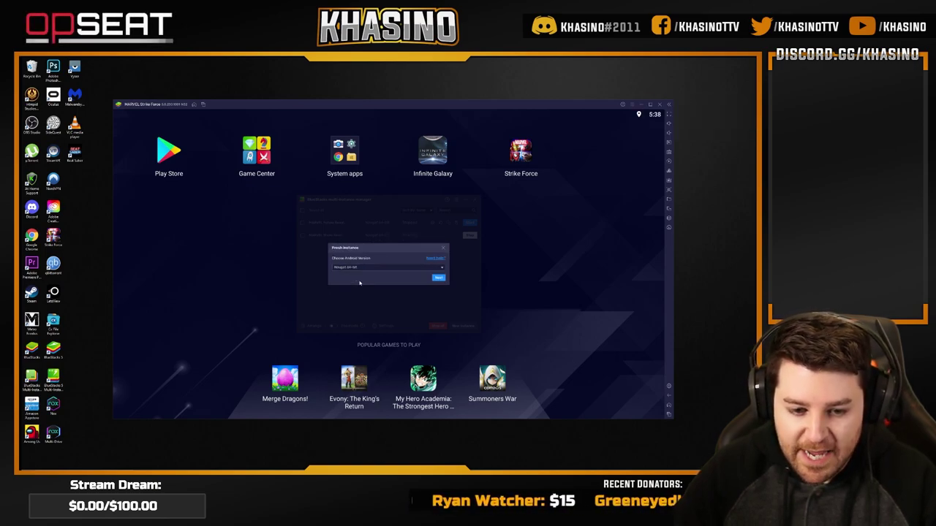
{"action": "left_click", "coordinate": [438, 278]}
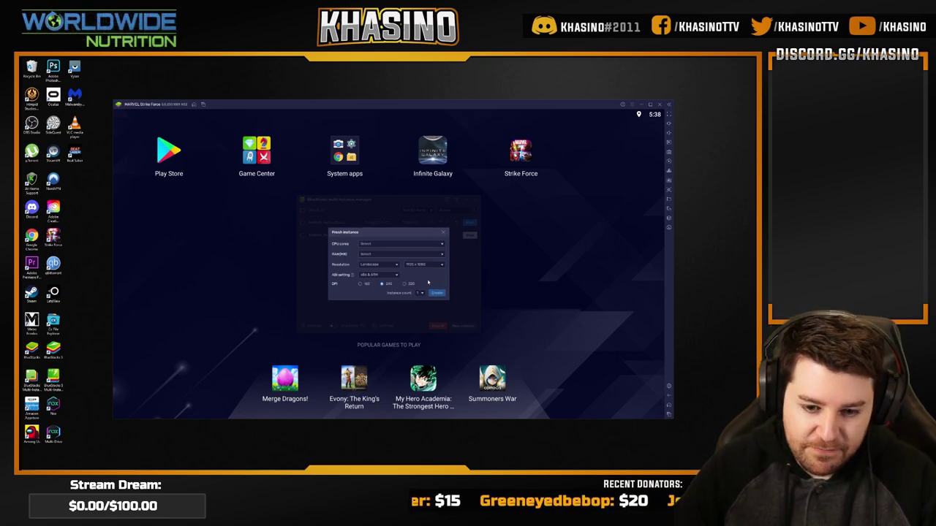
Give it 6 custom CPU cores, High 4 GB RAM, 2560x1440 resolution and 320 DPI, then create it.
{"action": "left_click", "coordinate": [405, 245]}
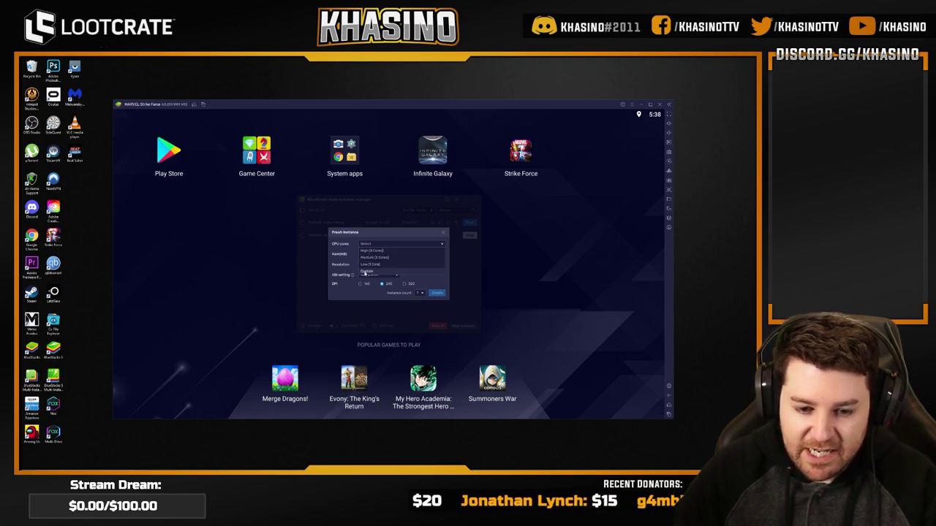
{"action": "left_click", "coordinate": [366, 272]}
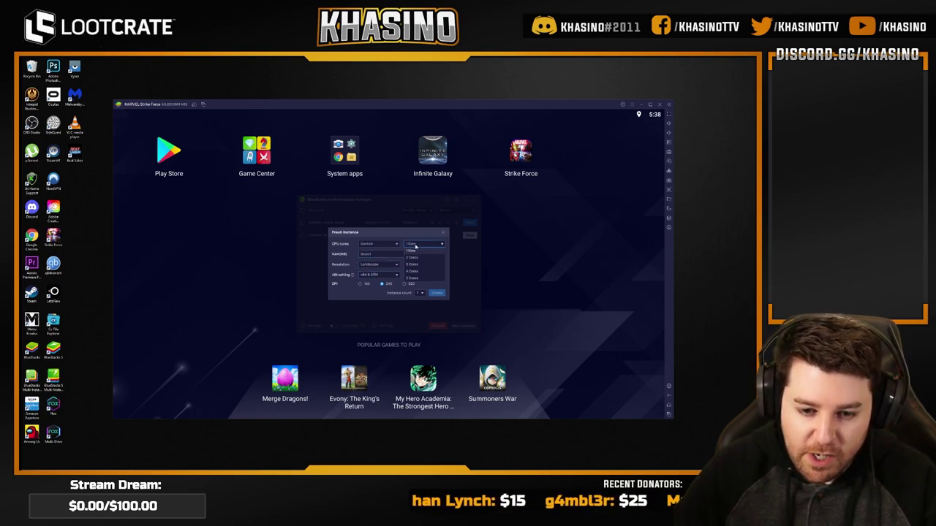
{"action": "left_click", "coordinate": [424, 244]}
{"action": "left_click", "coordinate": [413, 272]}
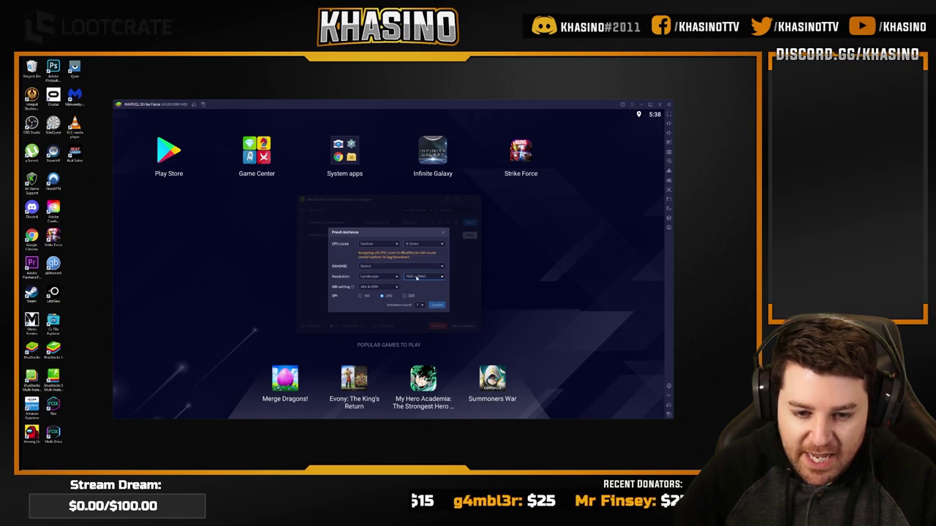
{"action": "left_click", "coordinate": [378, 267]}
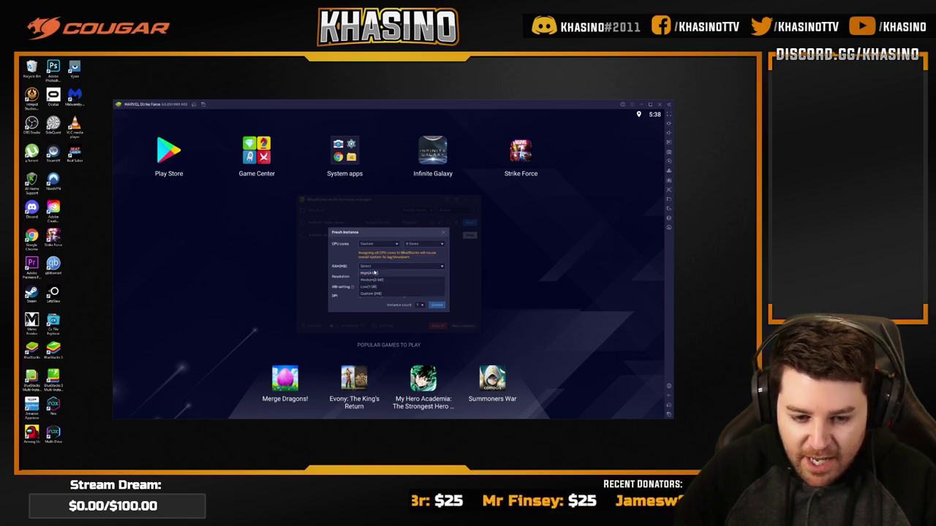
{"action": "left_click", "coordinate": [376, 273]}
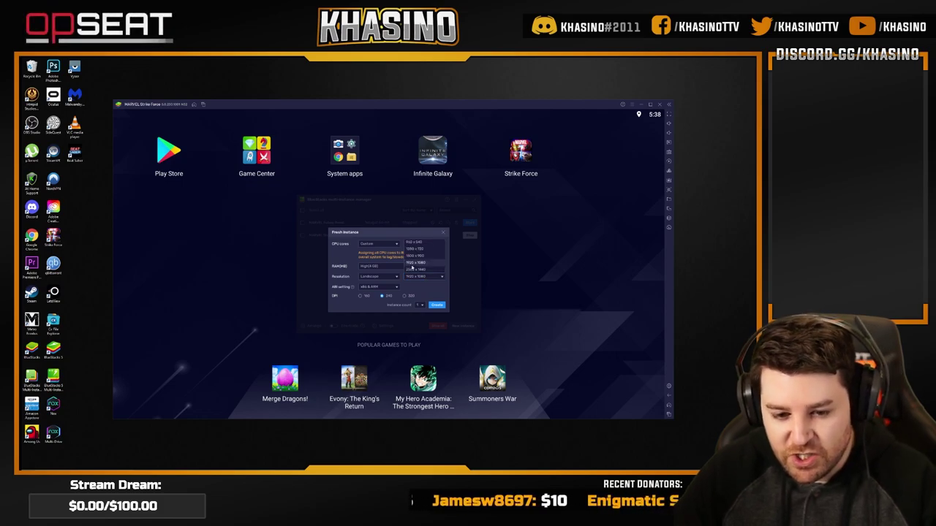
{"action": "left_click", "coordinate": [432, 277]}
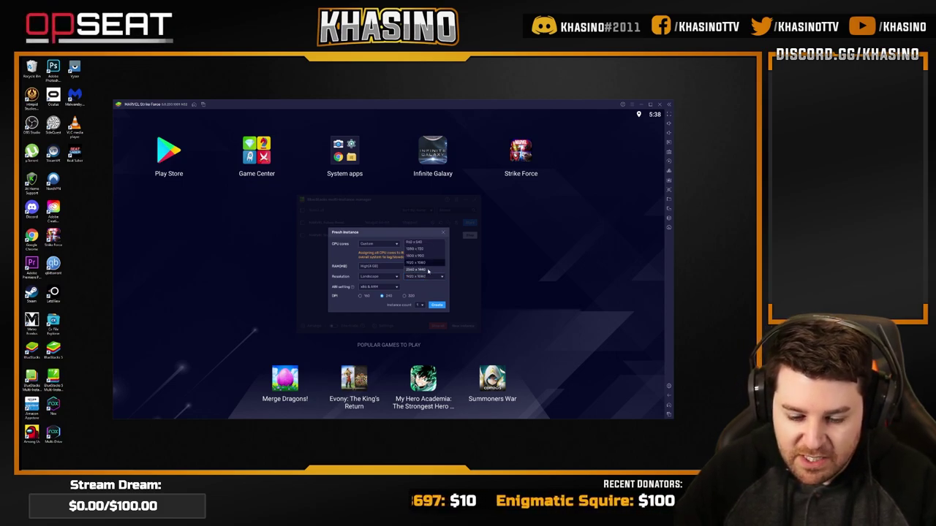
{"action": "left_click", "coordinate": [429, 270]}
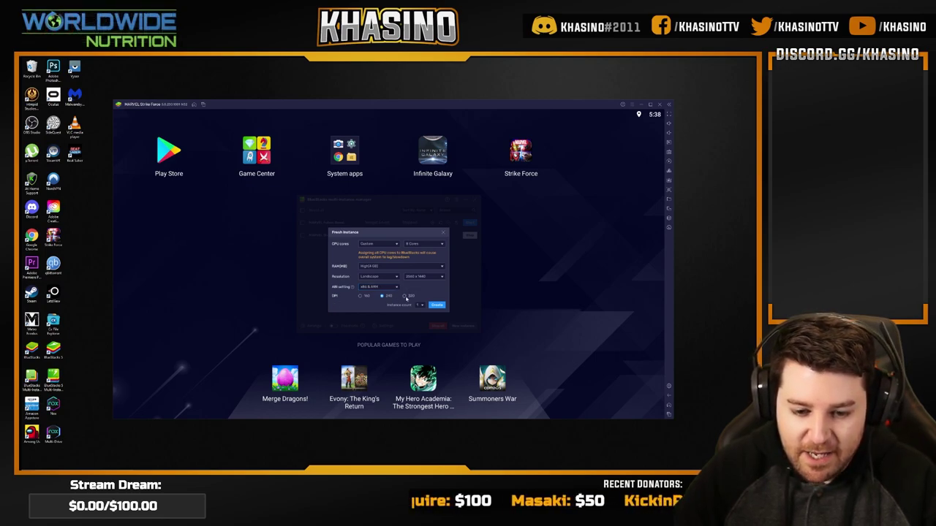
{"action": "left_click", "coordinate": [405, 296]}
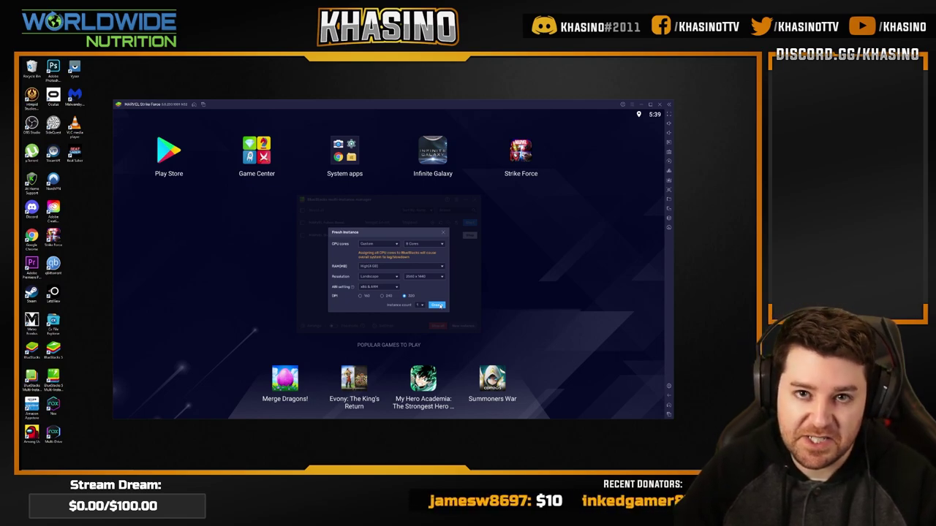
{"action": "left_click", "coordinate": [437, 305]}
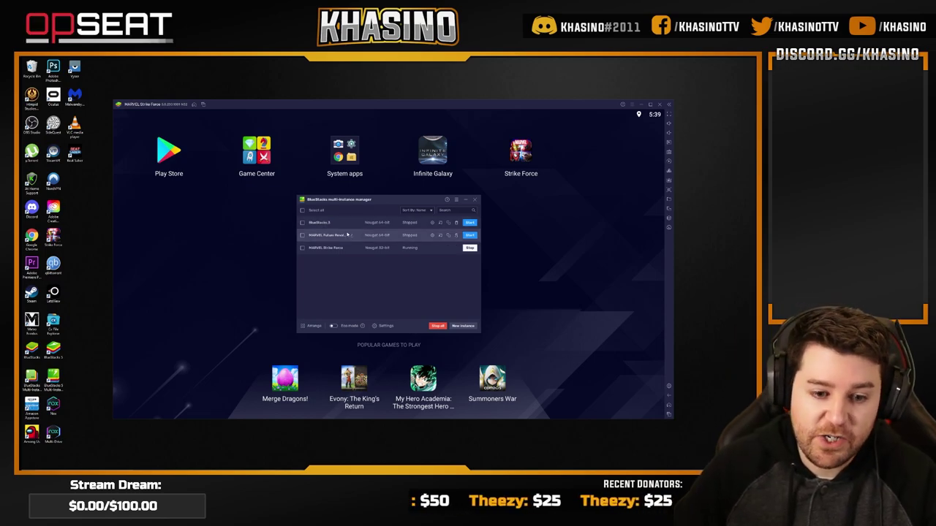
Start the newly created BlueStacks 3 instance and let it boot to the Android home screen.
{"action": "left_click", "coordinate": [469, 223]}
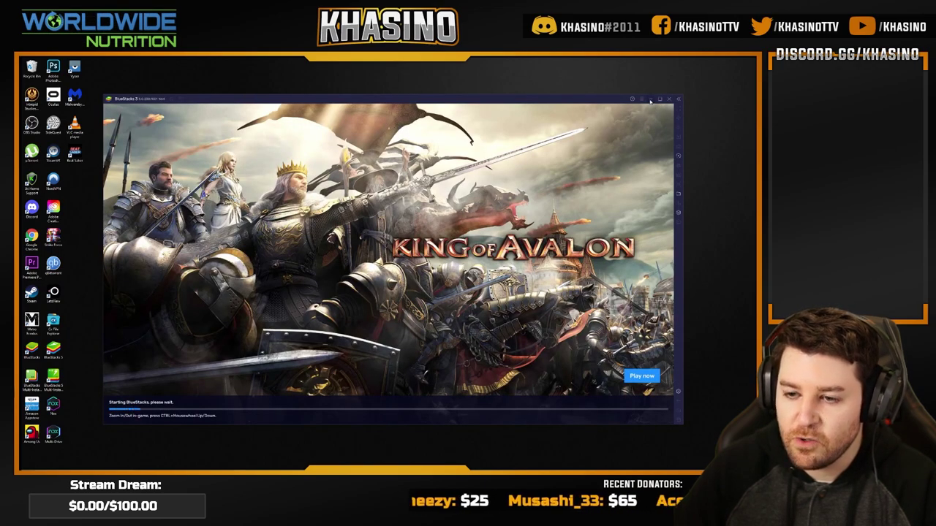
{"action": "left_click", "coordinate": [651, 102]}
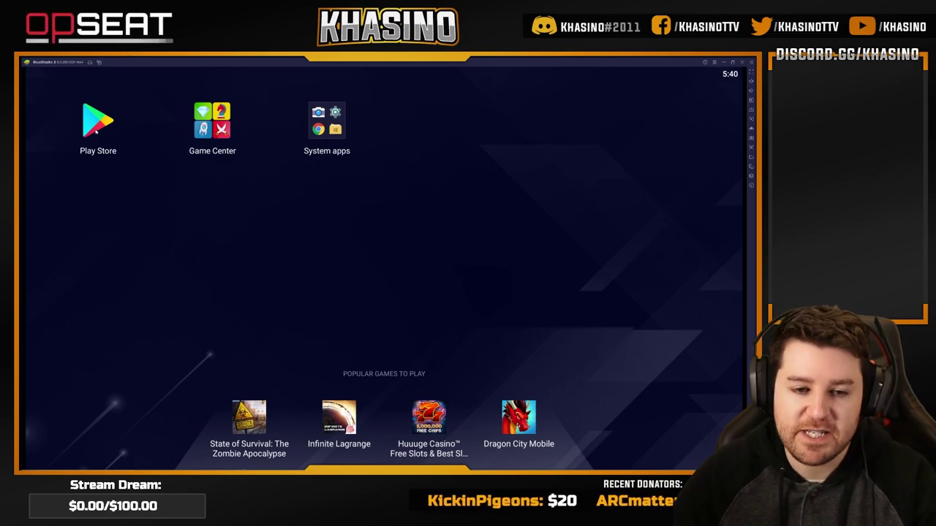
Sign in to Google Play in the Play Store, then swipe the Play Store away.
{"action": "left_click", "coordinate": [95, 131]}
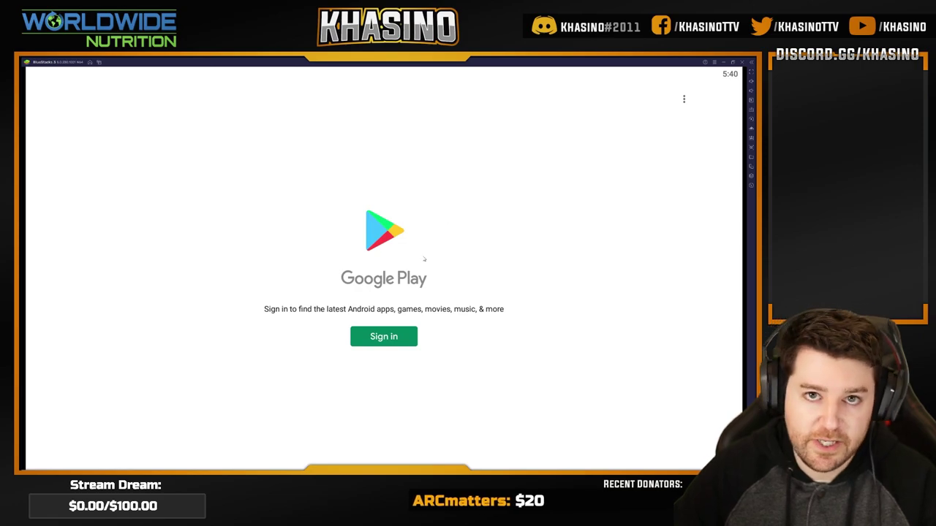
{"action": "left_click", "coordinate": [384, 337]}
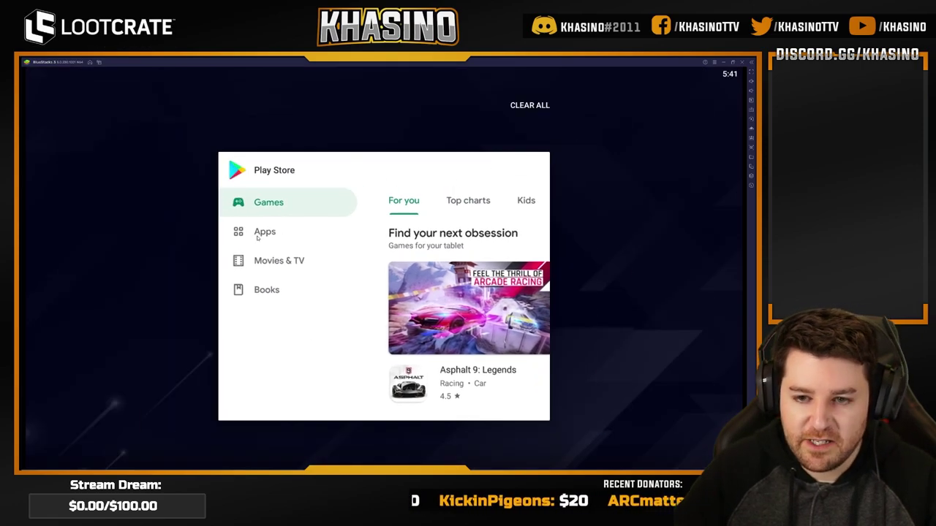
{"action": "left_click_drag", "start_coordinate": [384, 286], "coordinate": [612, 161]}
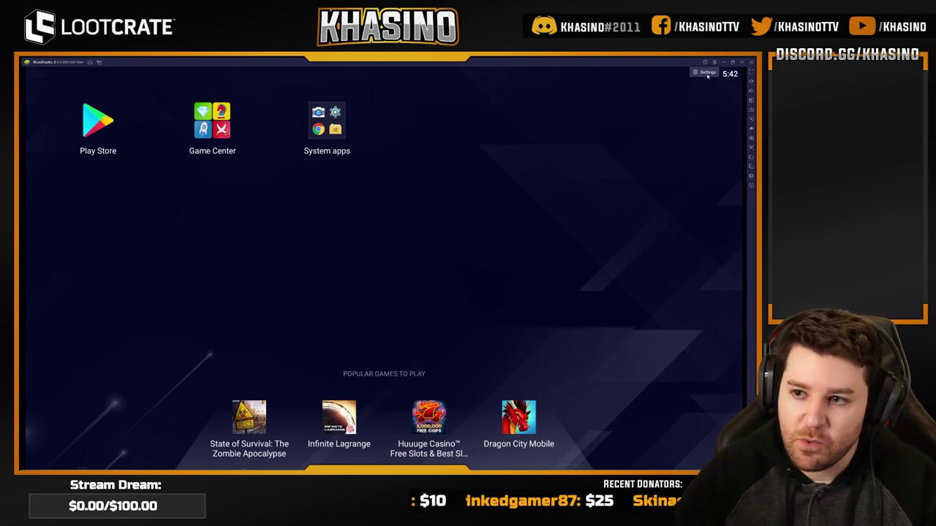
Check the Graphics settings: Compatibility engine mode, OpenGL renderer and dedicated GPU preferred.
{"action": "left_click", "coordinate": [708, 76]}
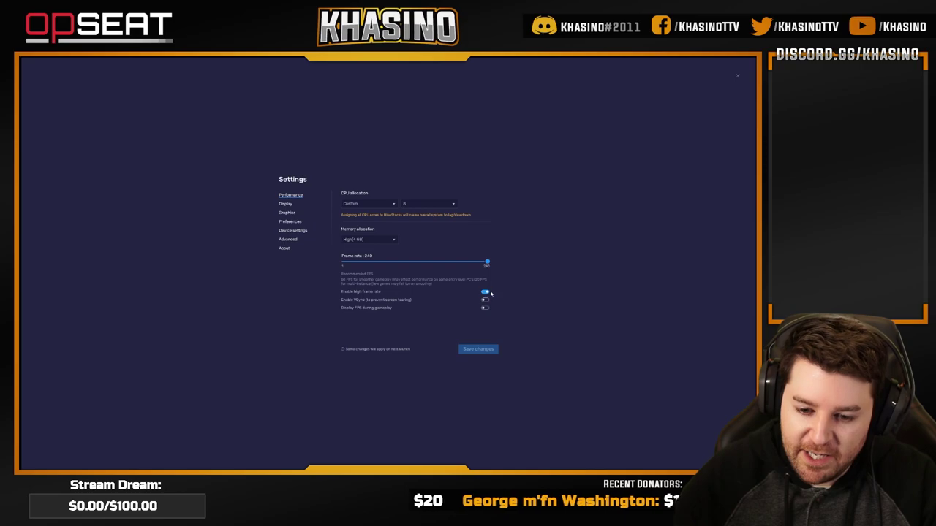
{"action": "left_click", "coordinate": [288, 205]}
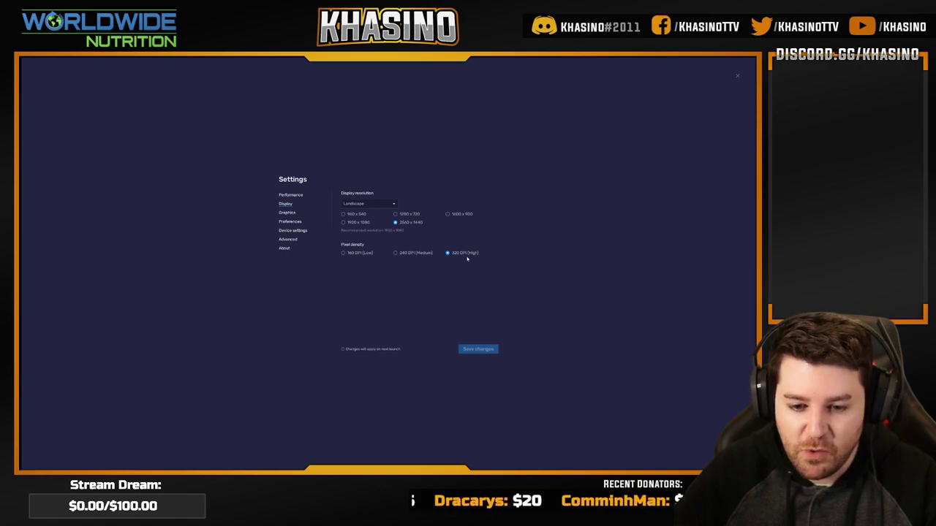
{"action": "left_click", "coordinate": [288, 212]}
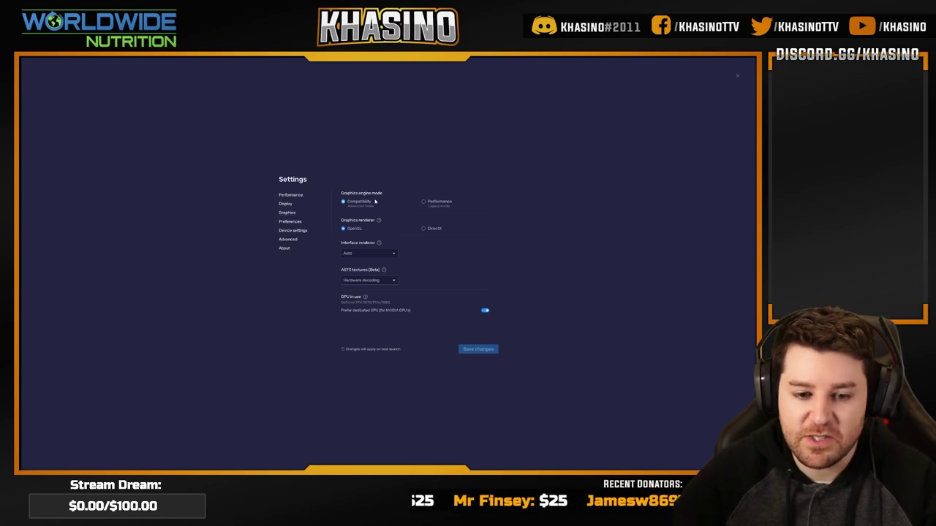
{"action": "mouse_move", "coordinate": [379, 221]}
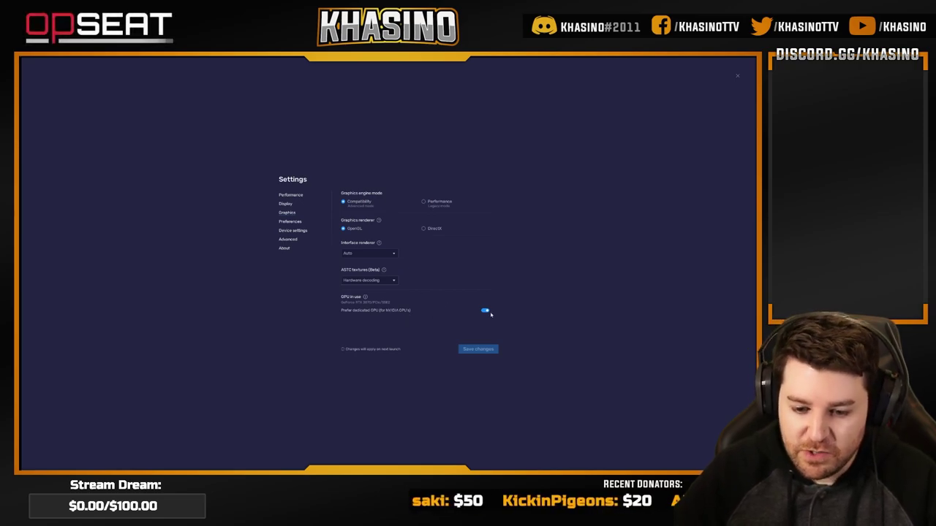
Choose Samsung Galaxy S20 Ultra as the device profile in Device settings.
{"action": "left_click", "coordinate": [291, 222]}
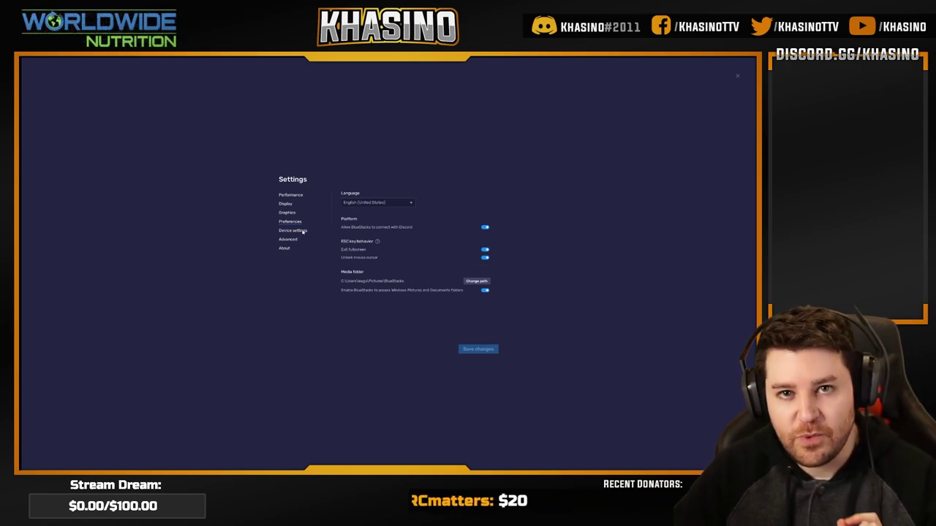
{"action": "left_click", "coordinate": [299, 231]}
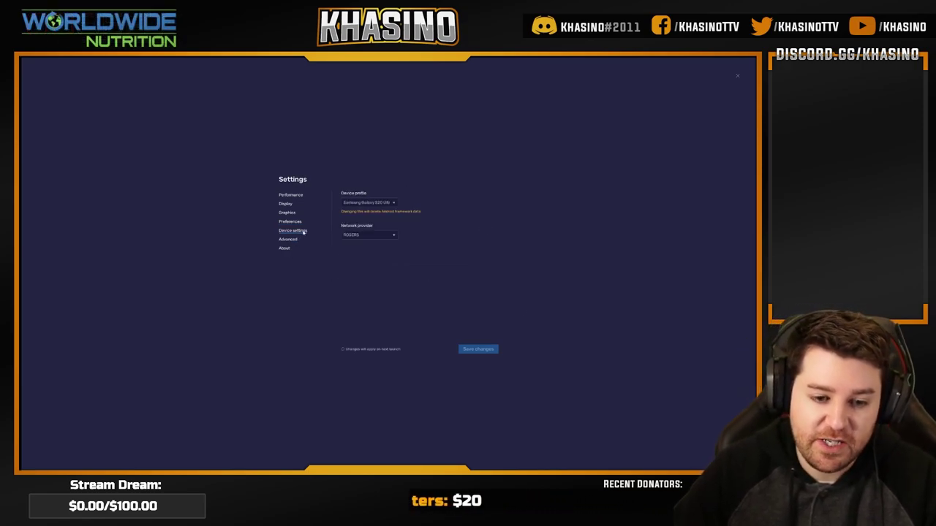
{"action": "left_click", "coordinate": [385, 203]}
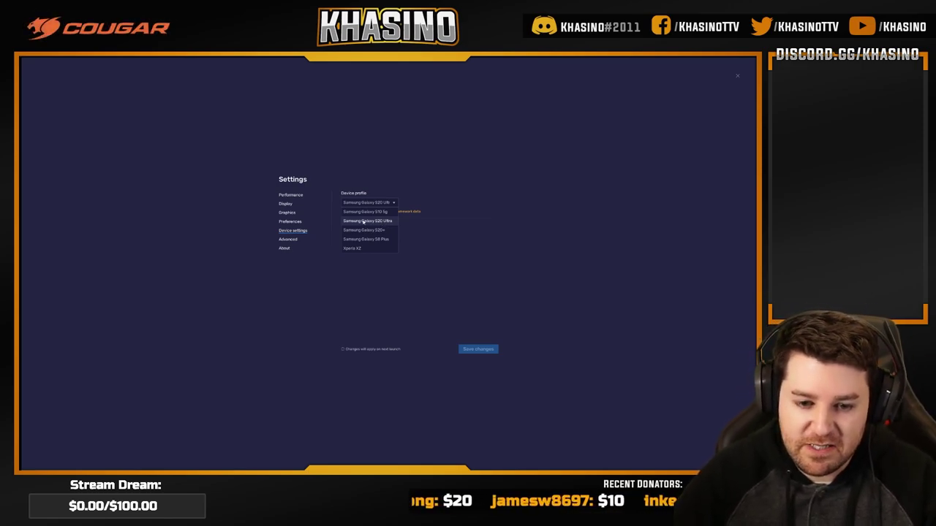
{"action": "left_click", "coordinate": [383, 223]}
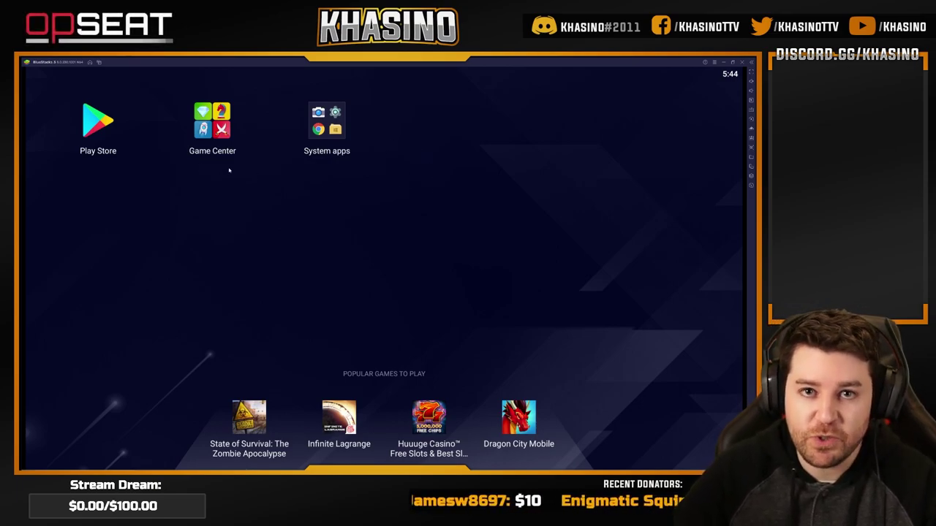
Search the Play Store for 'nordvpn', install NordVPN and open it.
{"action": "left_click", "coordinate": [98, 133]}
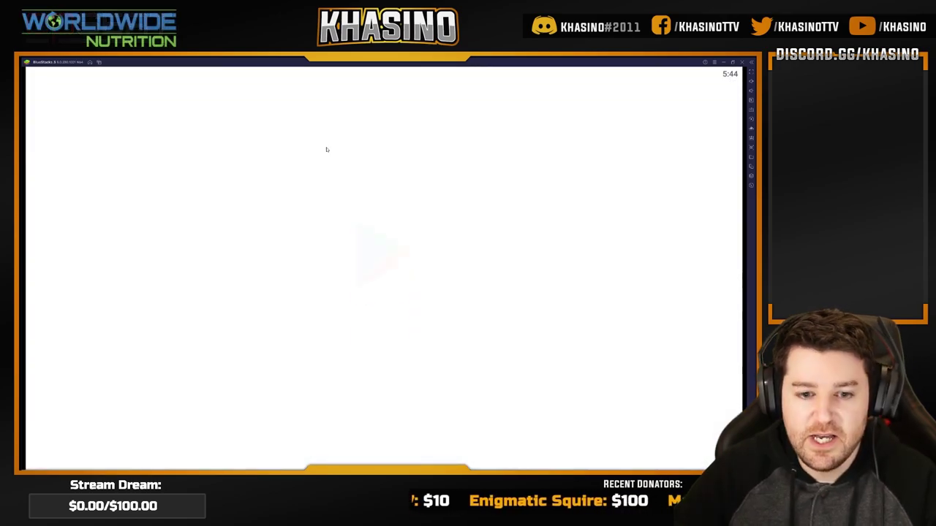
{"action": "left_click", "coordinate": [324, 102]}
{"action": "type", "text": "nordvpn"}
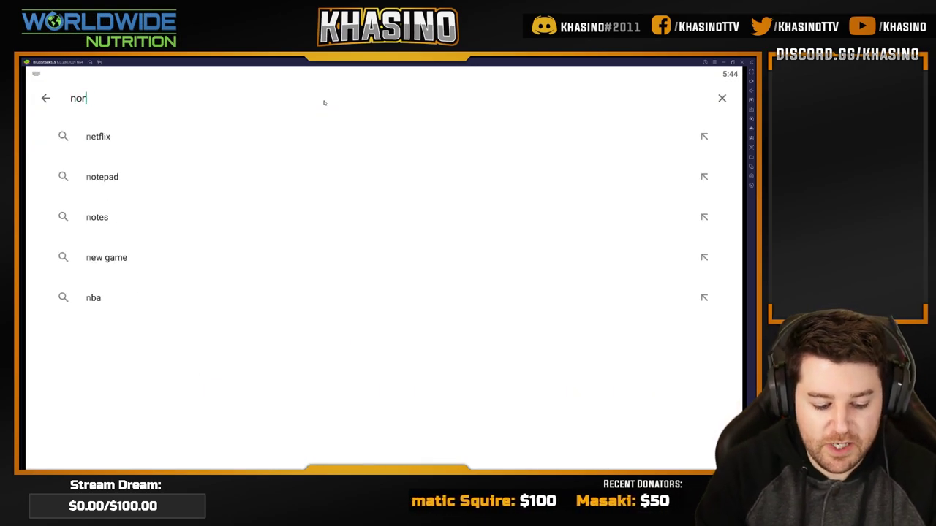
{"action": "left_click", "coordinate": [265, 139]}
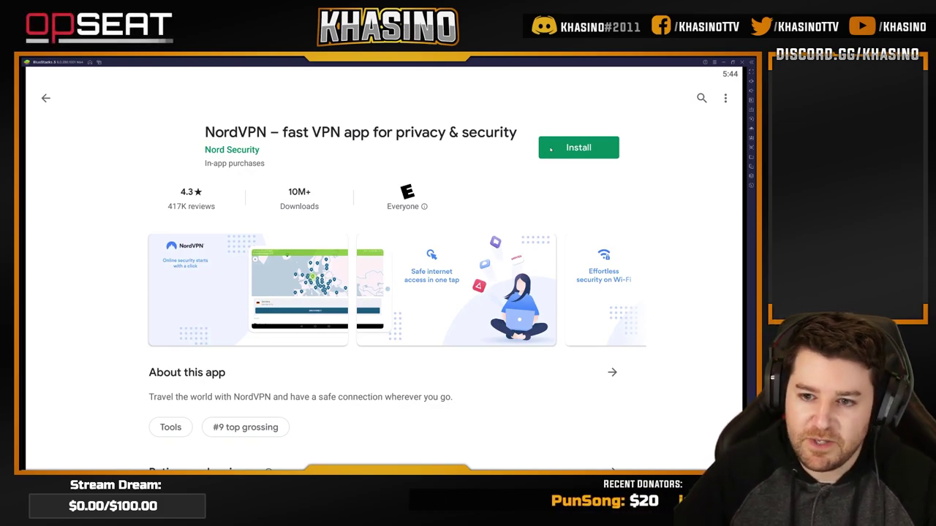
{"action": "left_click", "coordinate": [551, 149]}
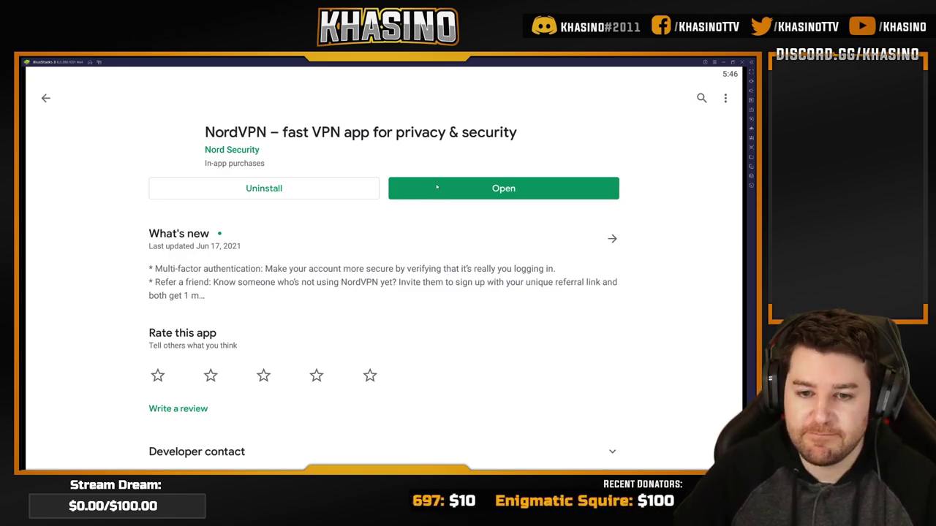
{"action": "left_click", "coordinate": [437, 187]}
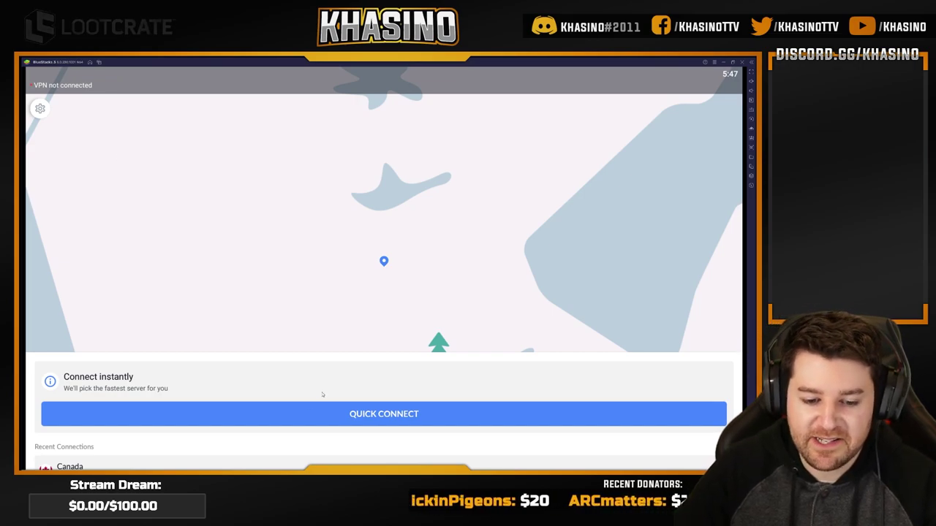
Connect NordVPN to Canada from the country list, then return to the home screen.
{"action": "scroll", "coordinate": [266, 392], "scroll_direction": "down", "scroll_amount": 5}
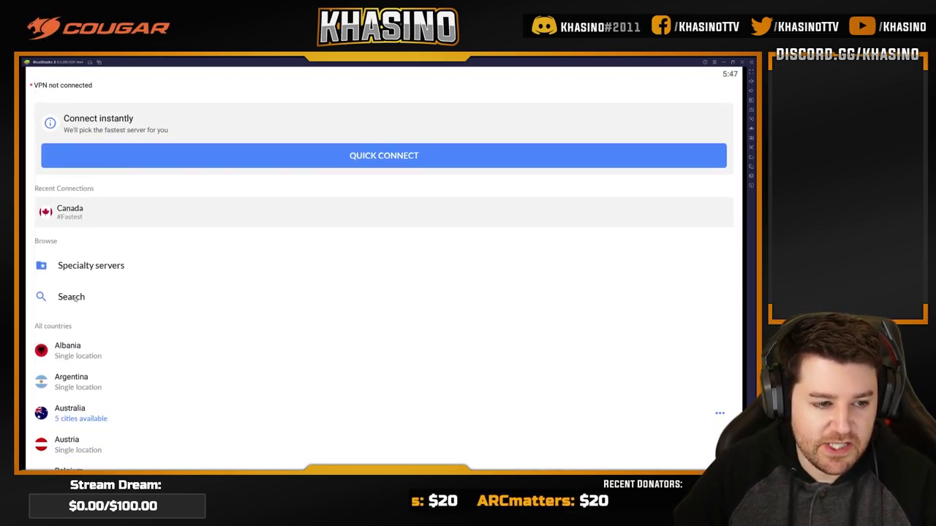
{"action": "scroll", "coordinate": [214, 370], "scroll_direction": "down", "scroll_amount": 2}
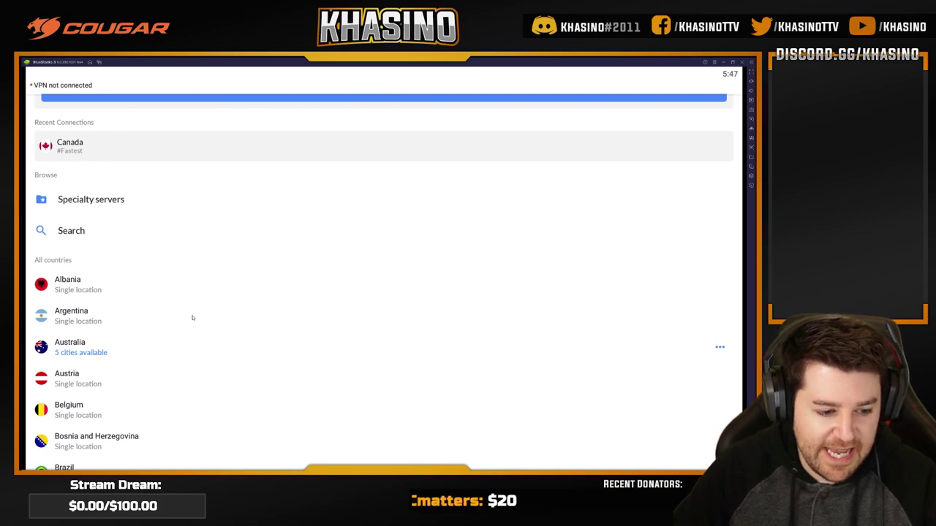
{"action": "scroll", "coordinate": [192, 317], "scroll_direction": "down", "scroll_amount": 6}
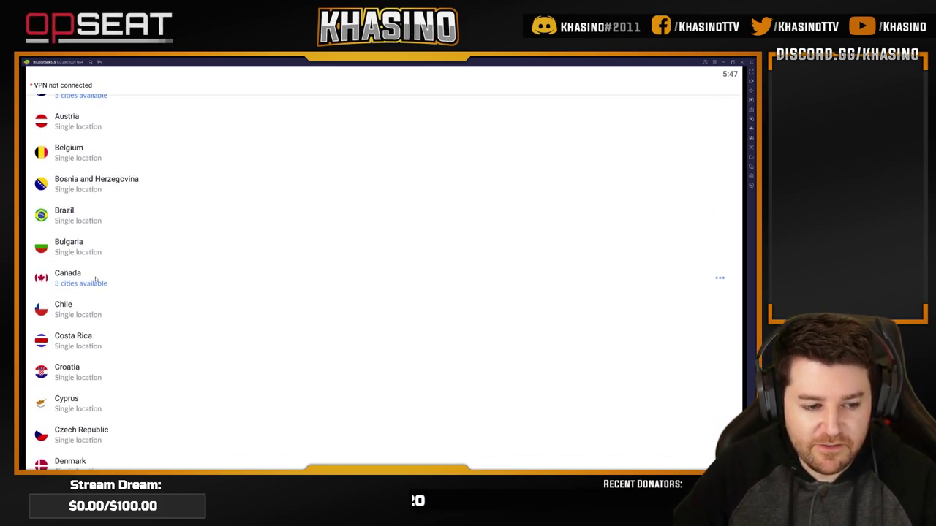
{"action": "left_click", "coordinate": [95, 280]}
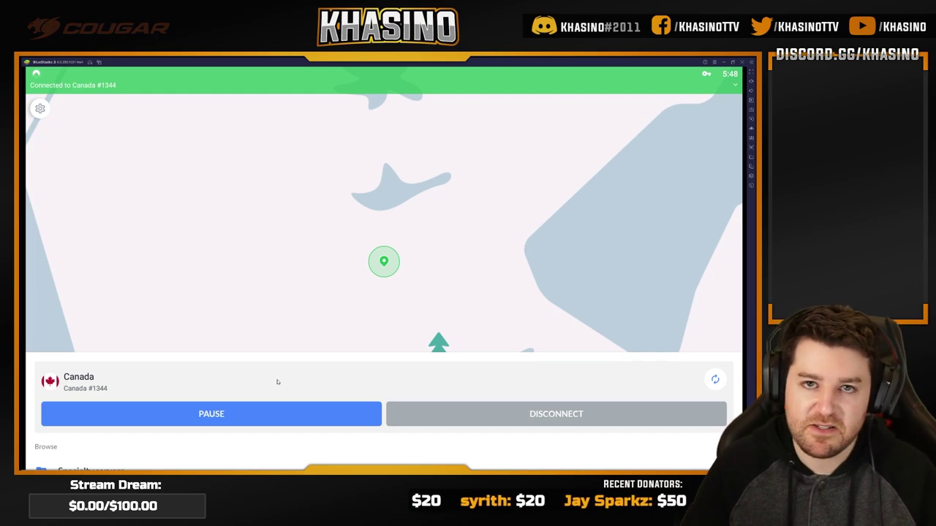
{"action": "key", "text": "Escape"}
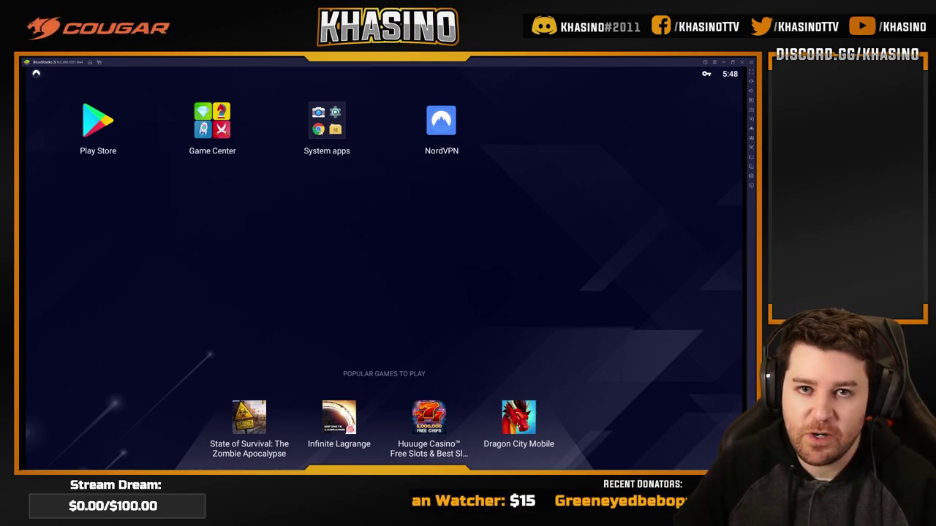
In Chrome from System apps, search 'apkpure', open the APK Pure site and its APKPure App download page.
{"action": "left_click", "coordinate": [327, 121]}
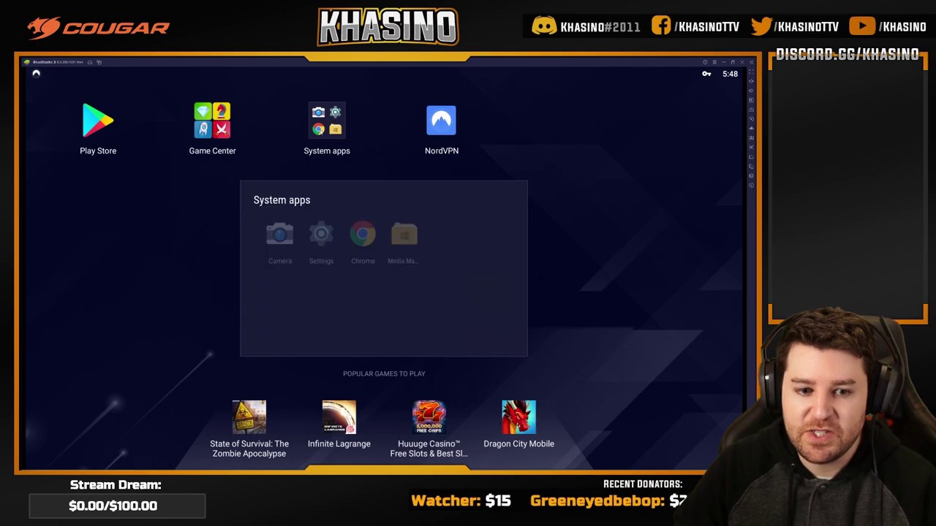
{"action": "left_click", "coordinate": [370, 235]}
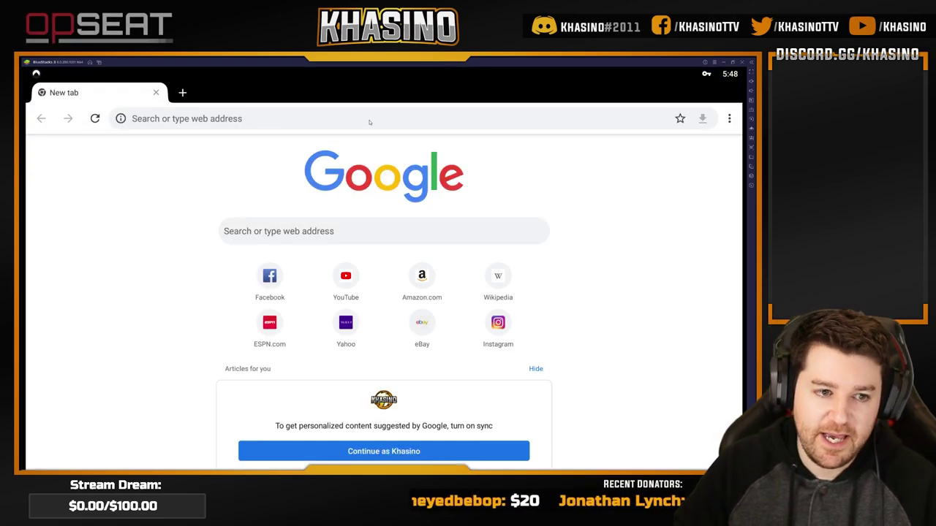
{"action": "left_click", "coordinate": [370, 122]}
{"action": "type", "text": "apk"}
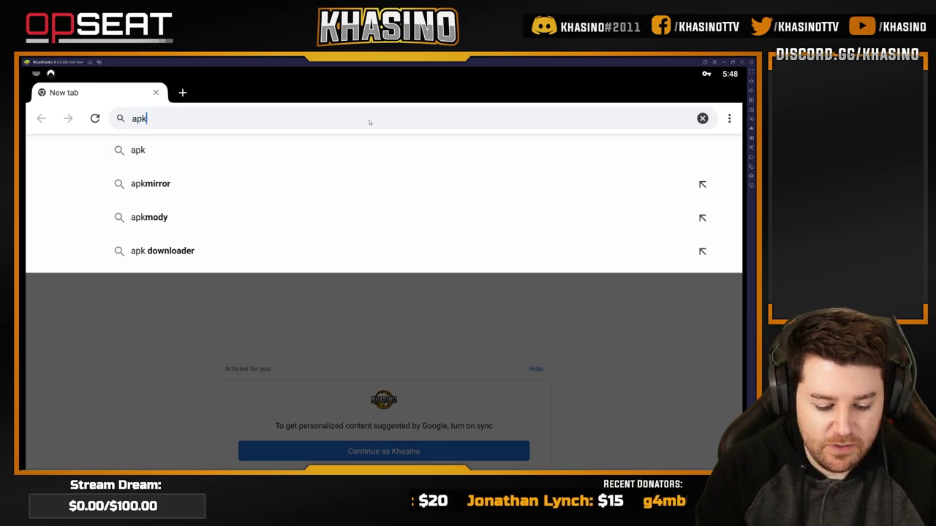
{"action": "type", "text": "pure"}
{"action": "key", "text": "Return"}
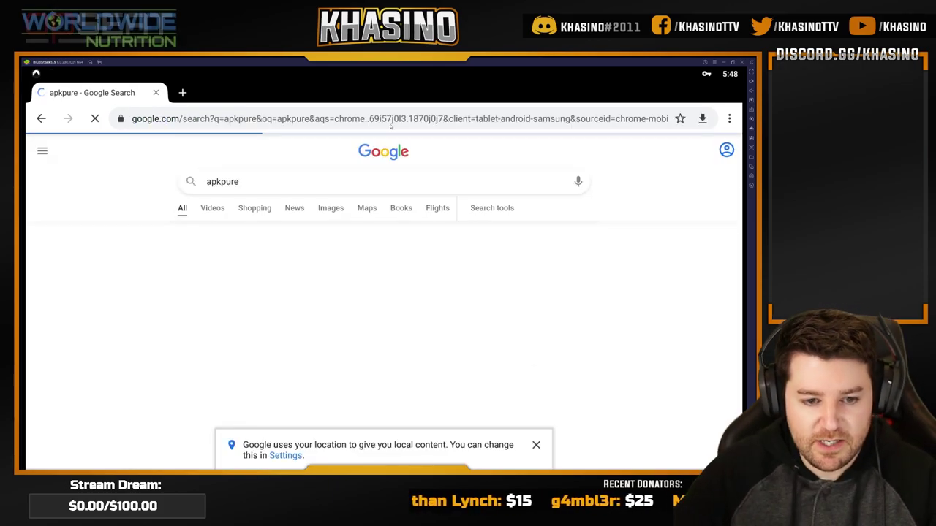
{"action": "left_click", "coordinate": [228, 263]}
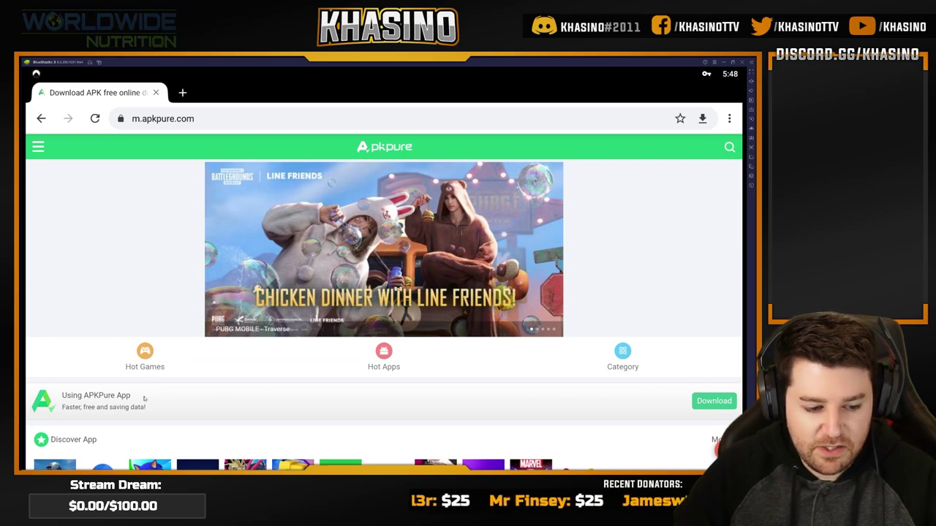
{"action": "left_click", "coordinate": [708, 403]}
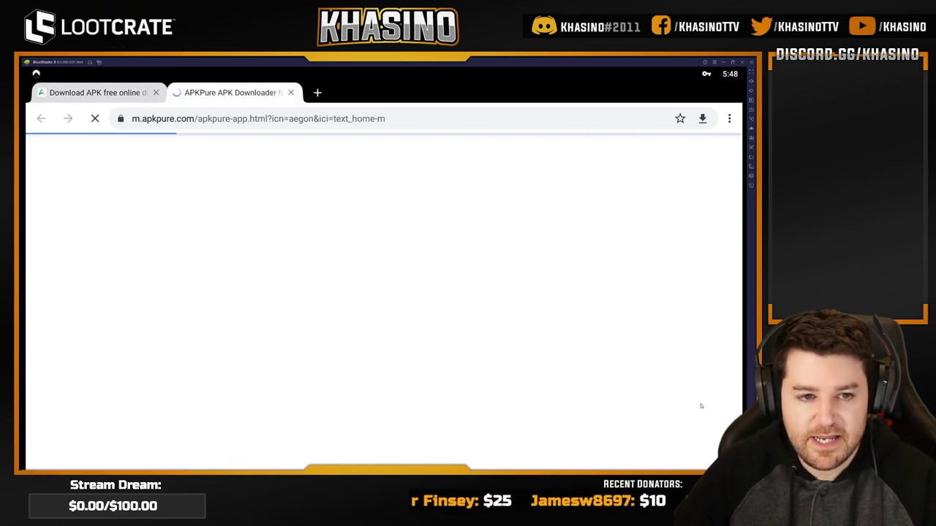